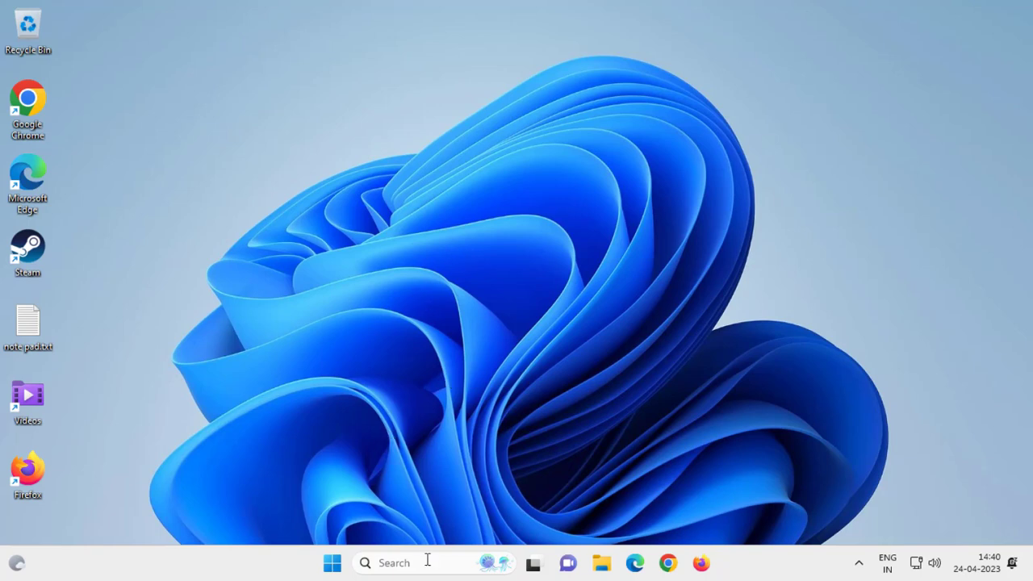
Step: Launch Services from Windows search and select the Remote Procedure Call (RPC) Locator service
click(453, 542)
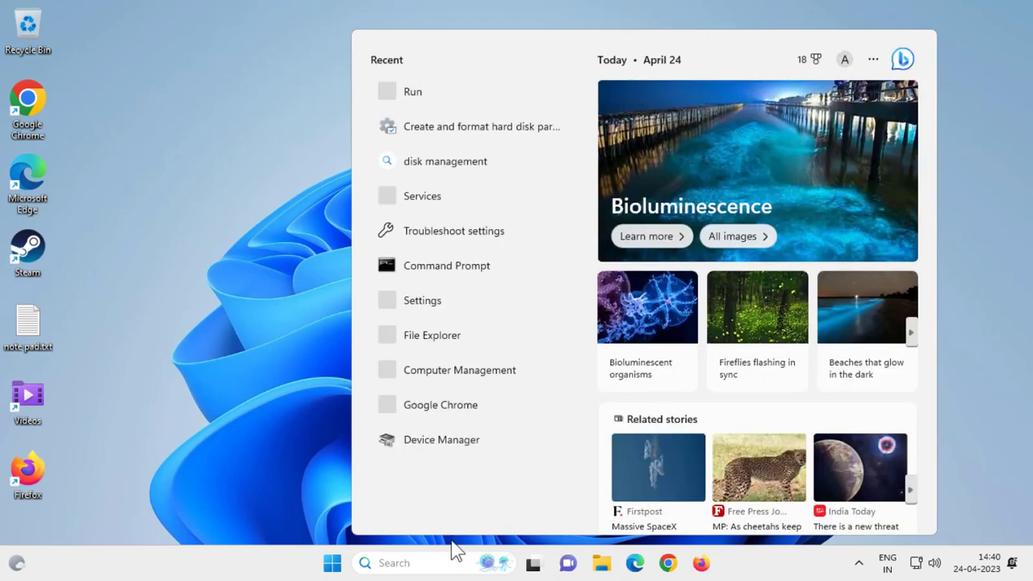
text(services)
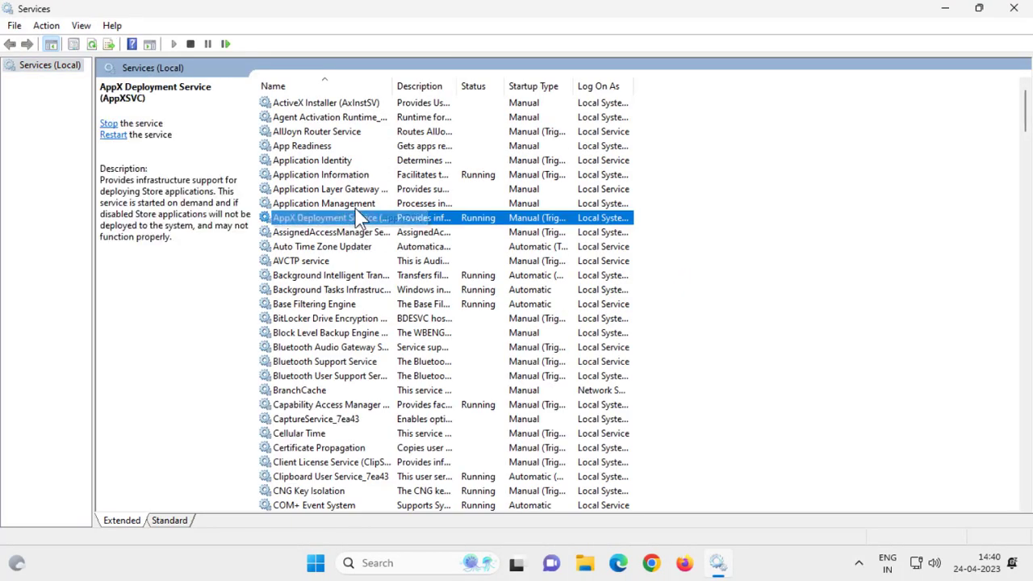
text(re)
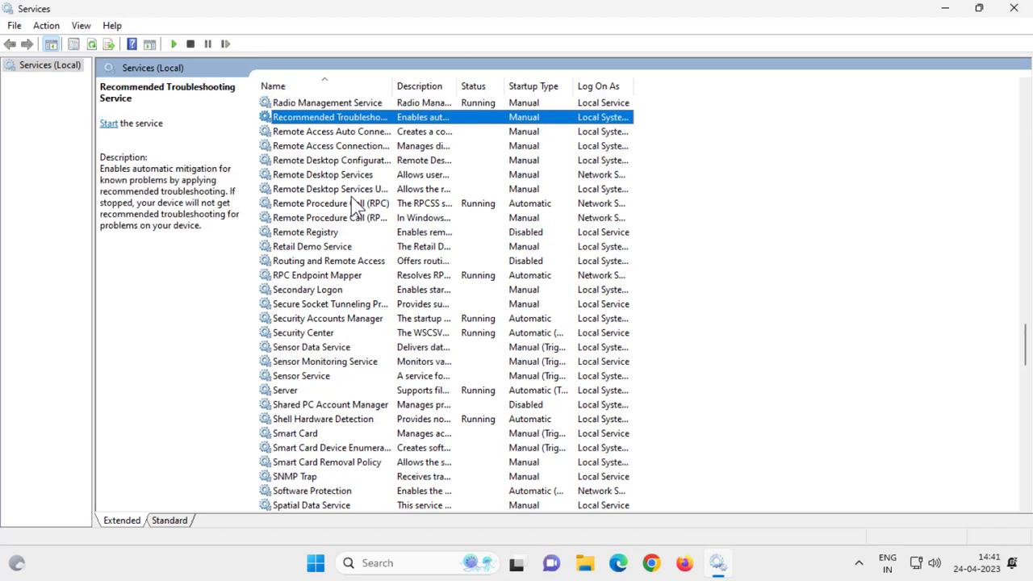
text(m)
click(352, 217)
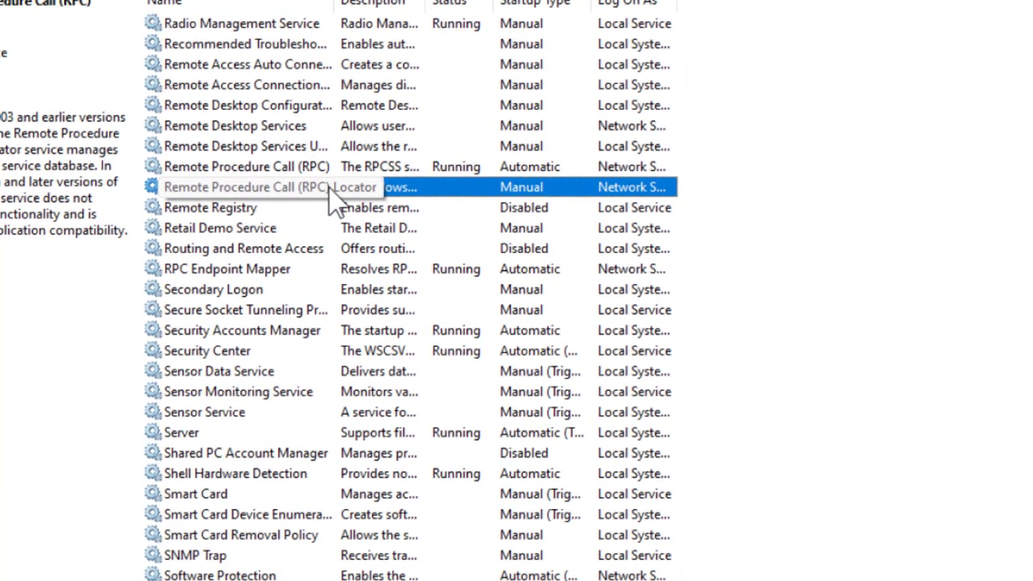
Step: Set RPC Locator's startup type to Automatic, start the service, and apply the change
double_click(299, 173)
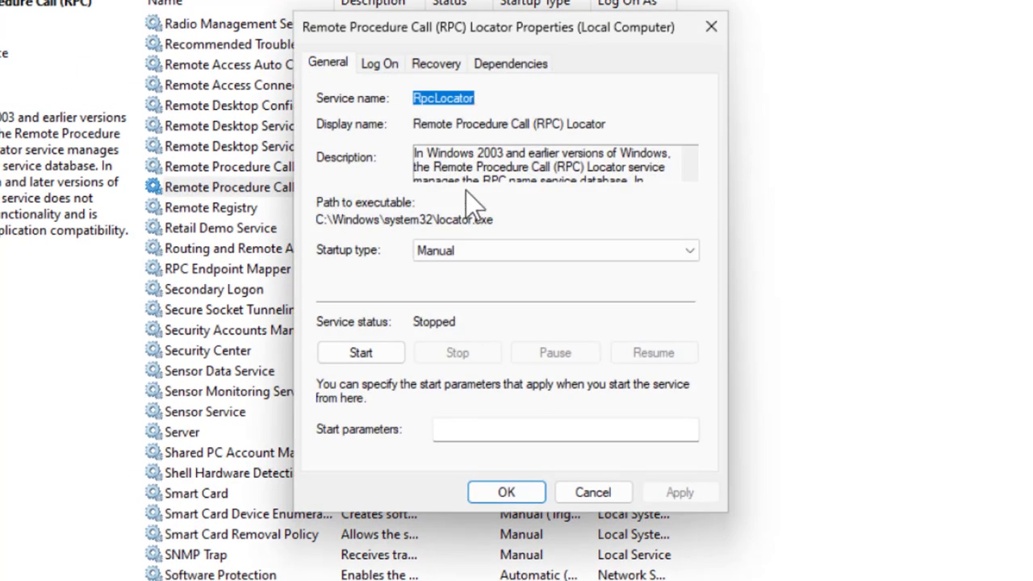
click(542, 250)
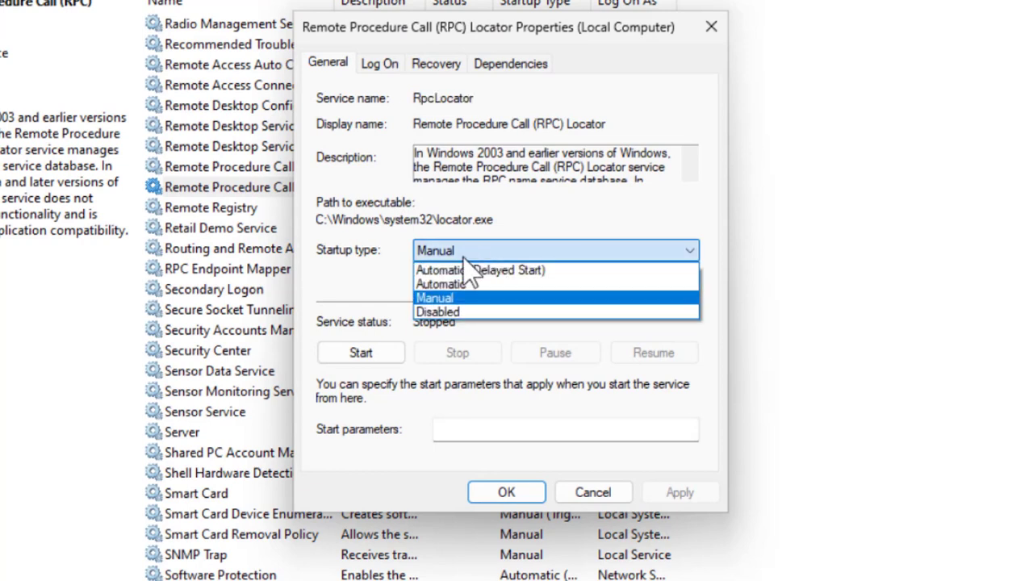
click(453, 285)
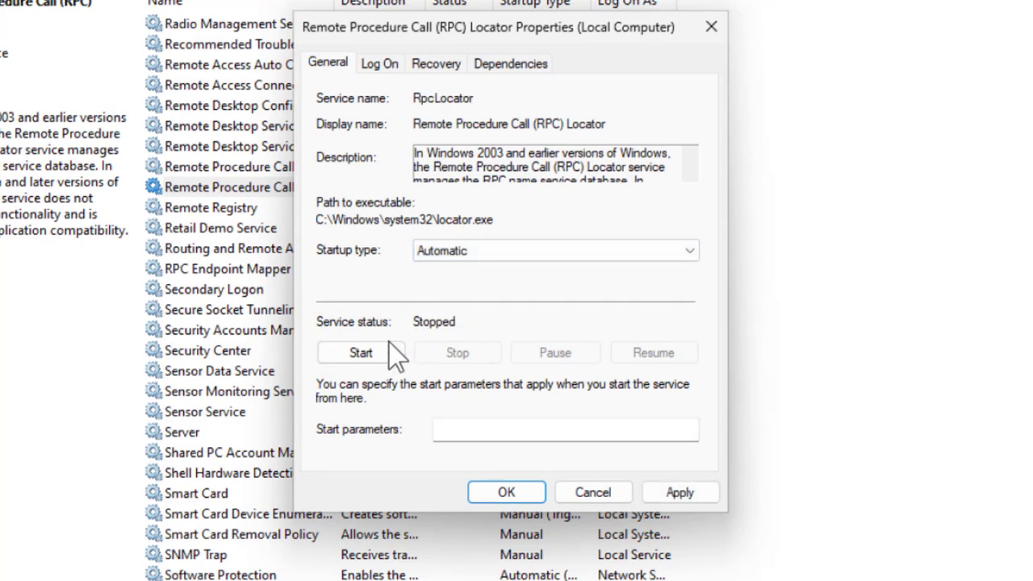
click(359, 353)
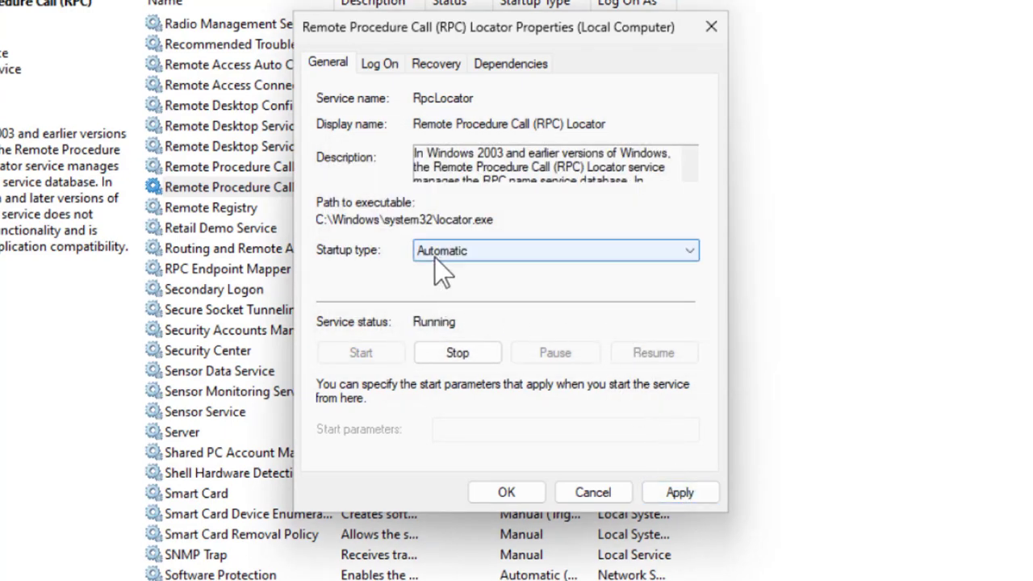
click(680, 493)
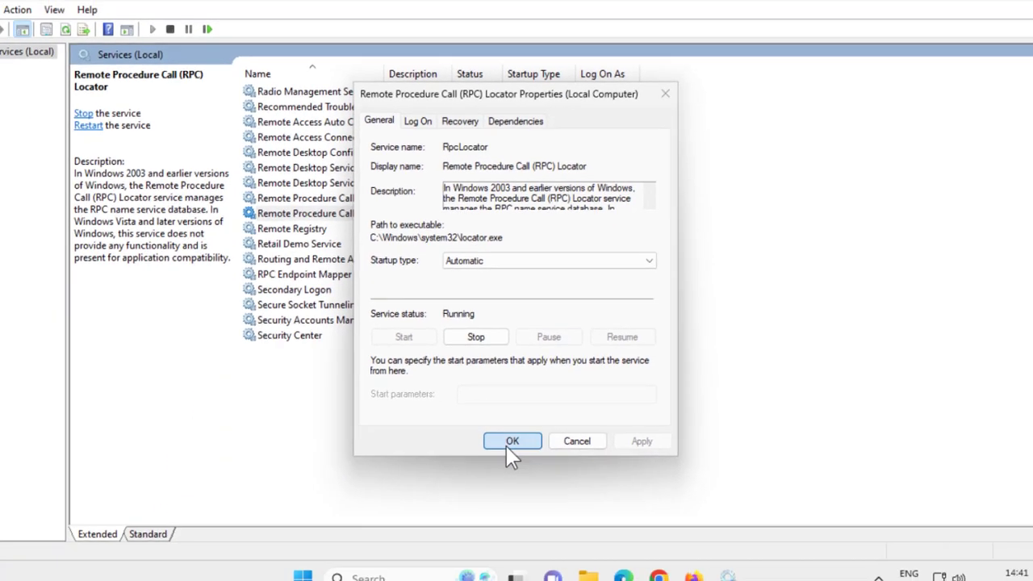
Step: Close the RPC Locator properties and move through the W services to Windows Management Instrumentation
click(508, 493)
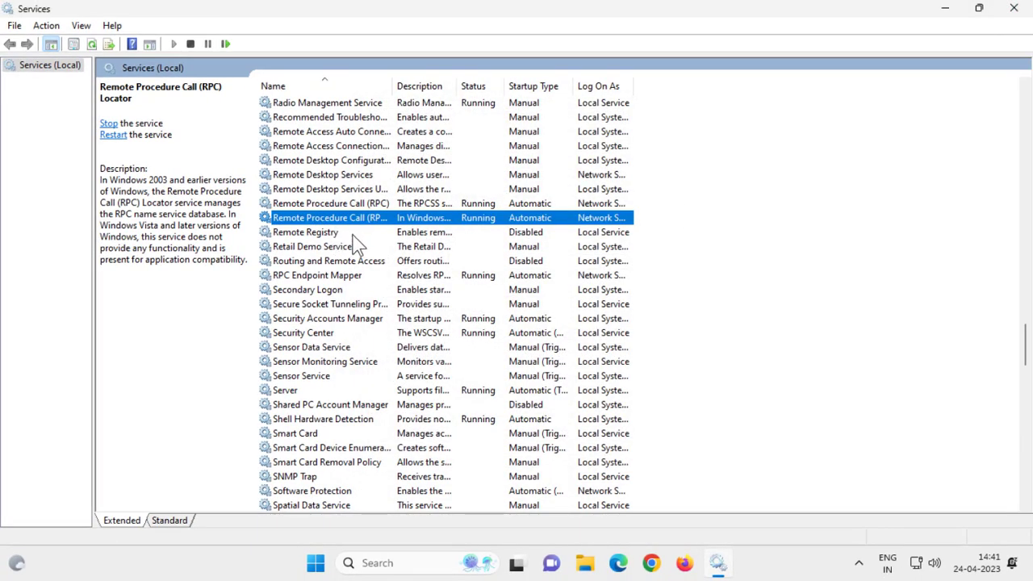
key(w)
key(i)
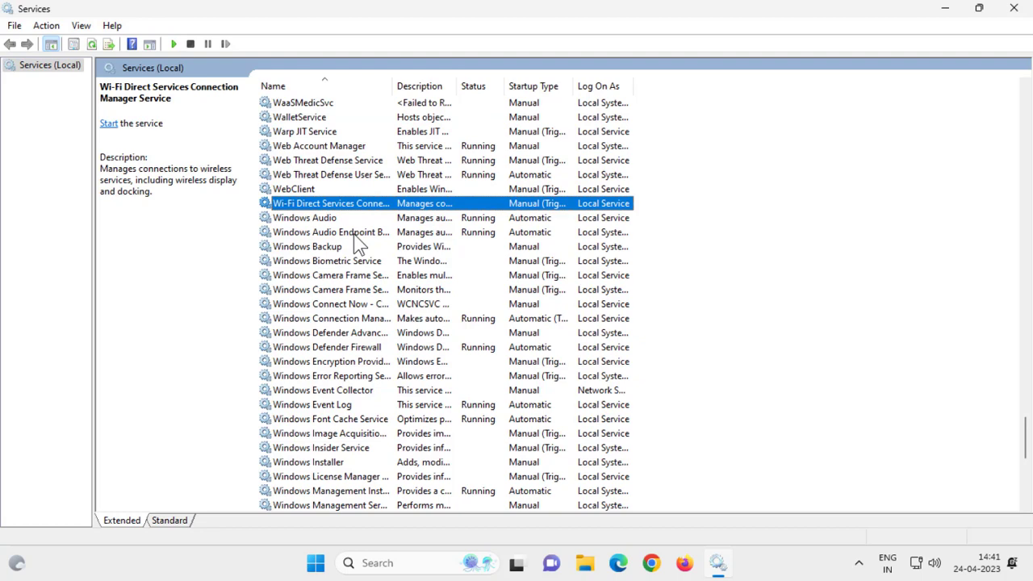
key(Down)
key(Down)
key(Down)
key(Down)
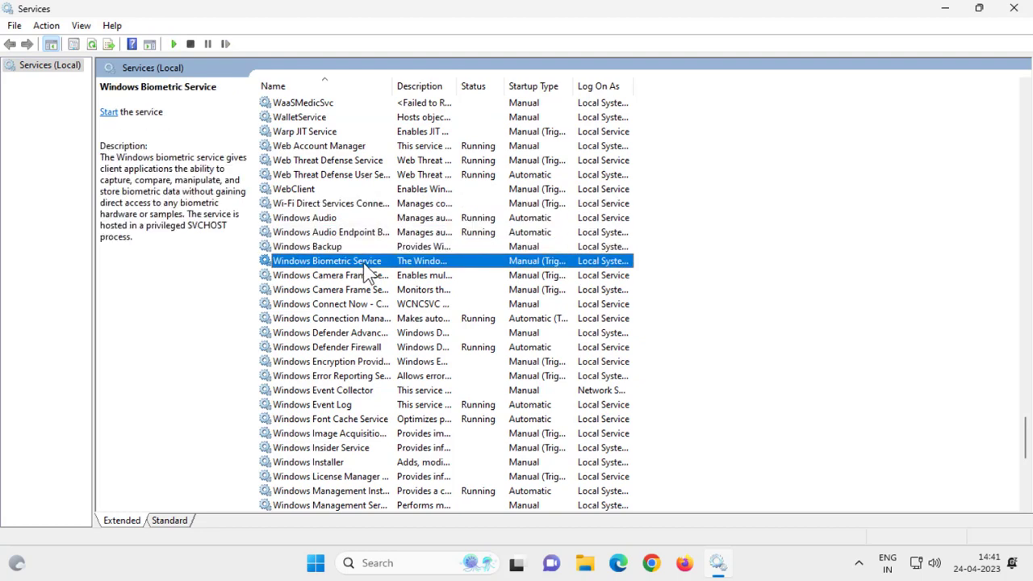
key(Down)
key(Down)
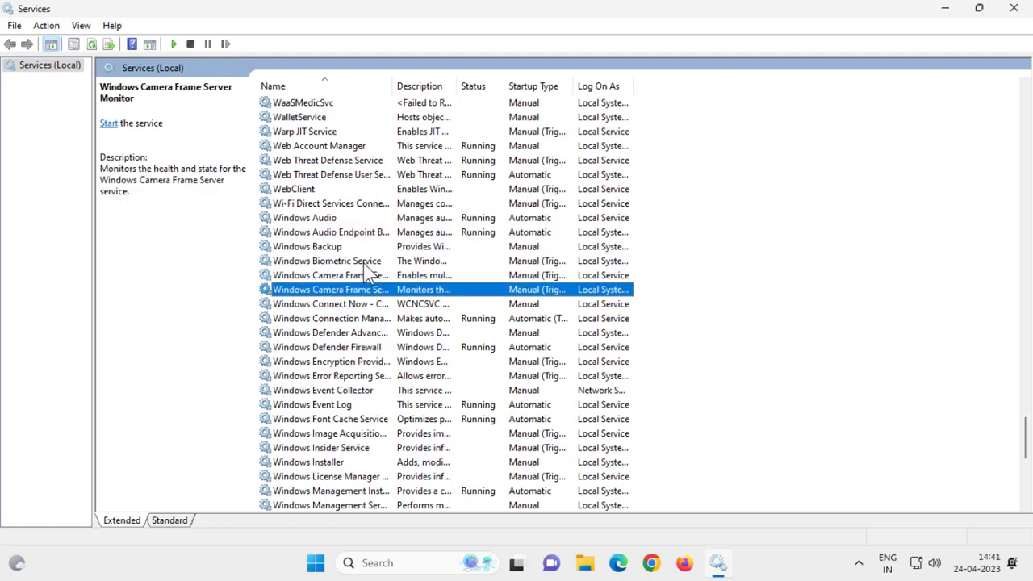
key(Down)
key(Down)
key(Down)
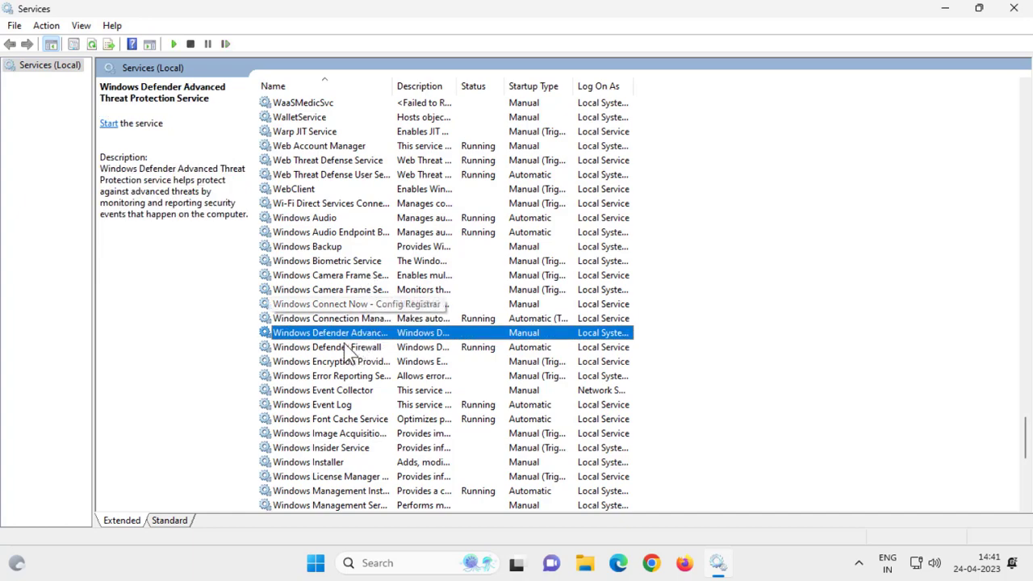
key(Down)
key(Down)
key(Down)
key(Down)
key(Down)
key(Down)
key(Down)
key(Down)
key(Down)
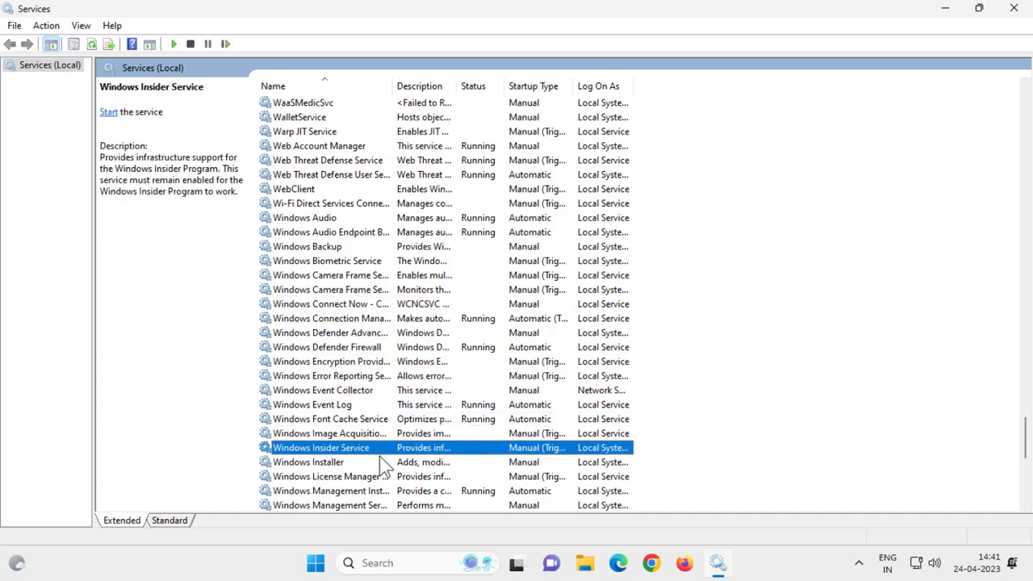
key(Down)
scroll(384, 467, down, 1)
key(Down)
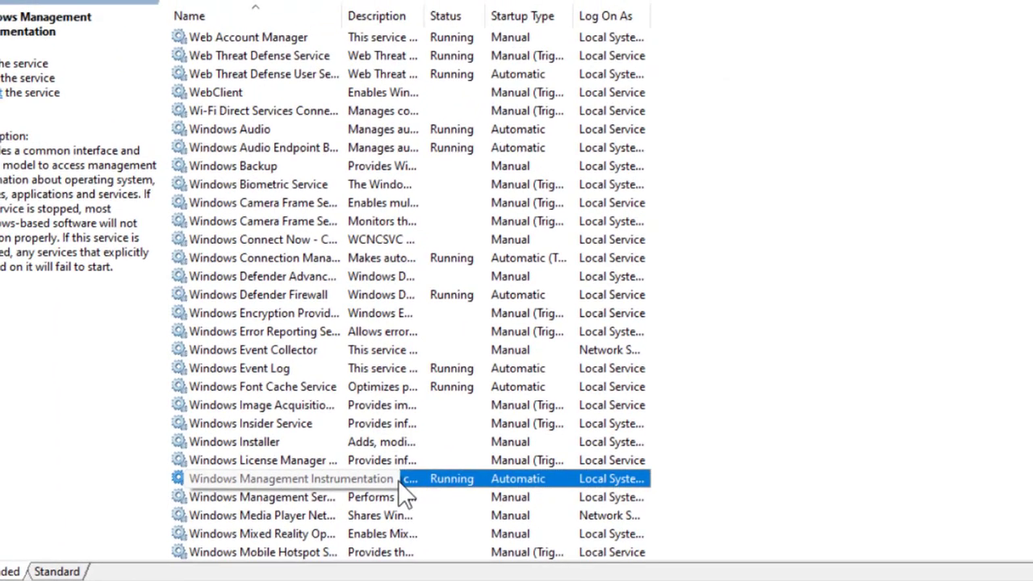
Step: Keep Windows Management Instrumentation's startup on Automatic, apply it, and close the Services console
double_click(401, 482)
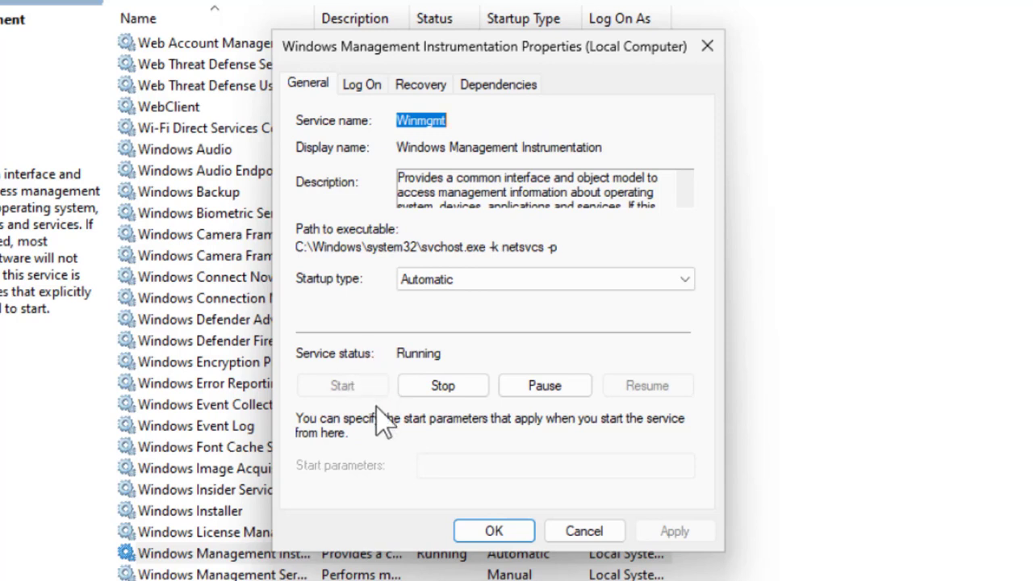
click(430, 284)
click(431, 314)
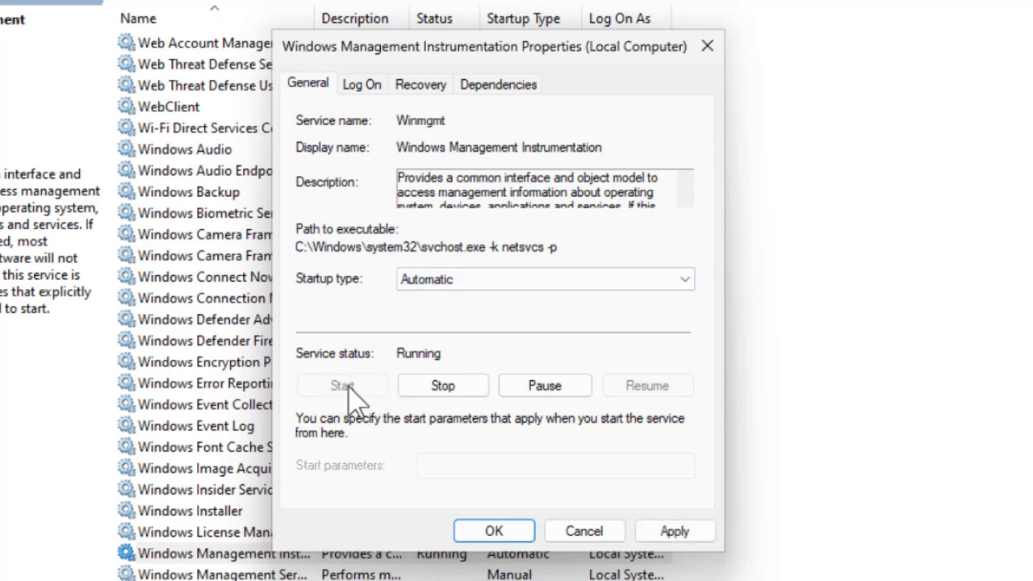
click(676, 532)
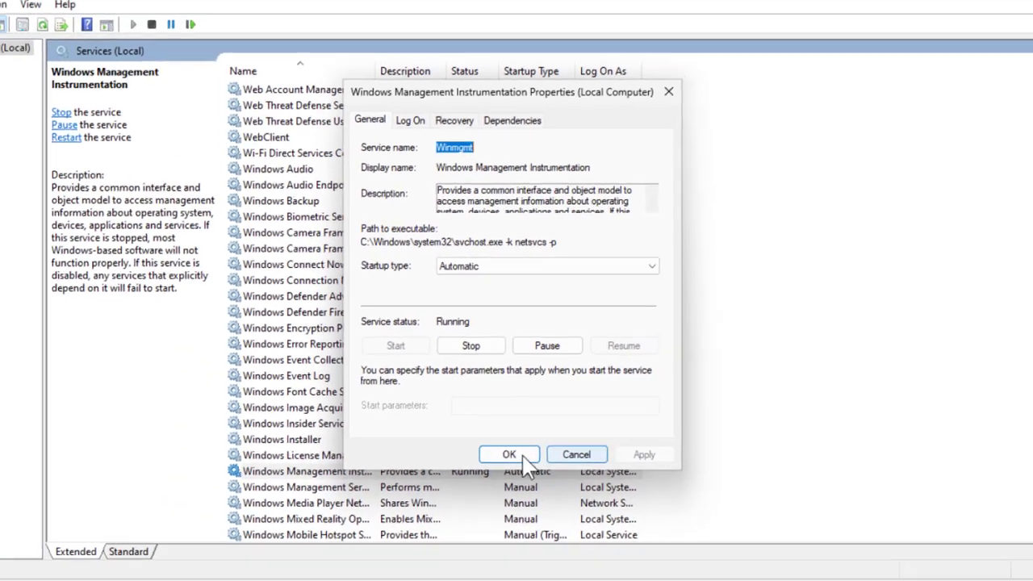
click(521, 456)
click(1014, 8)
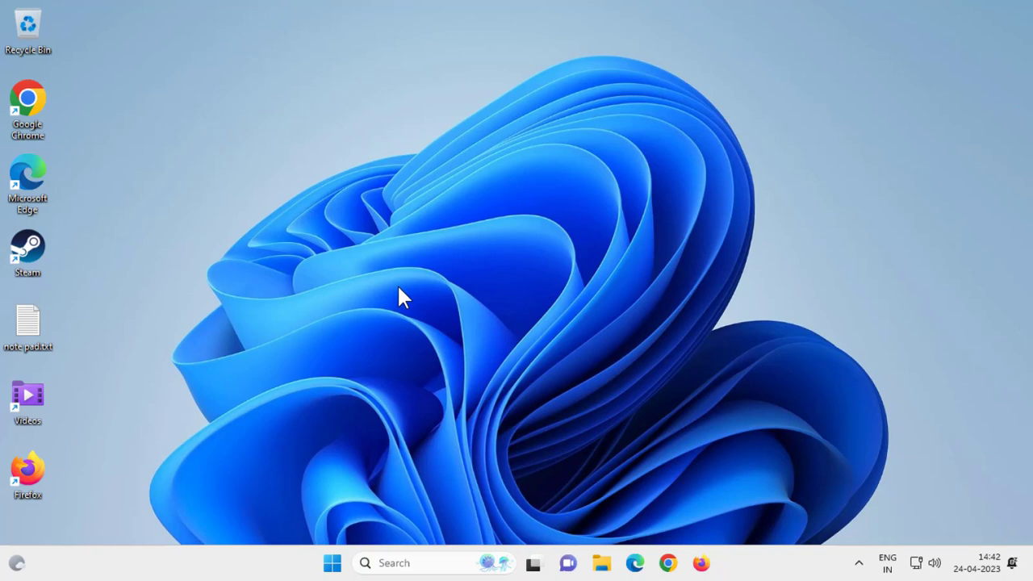
Step: Search 'reg' and run Registry Editor as administrator
click(418, 567)
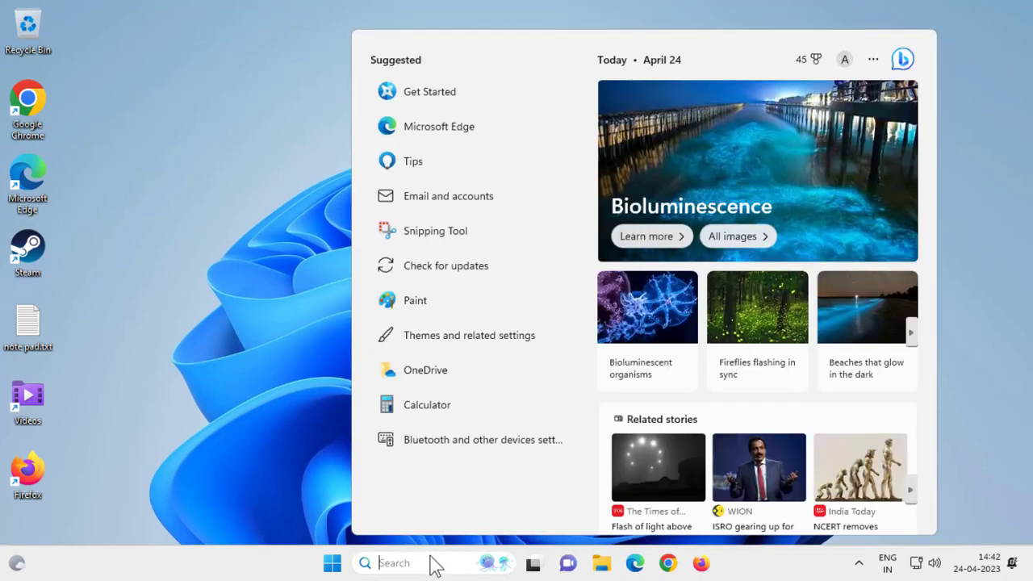
text(reg)
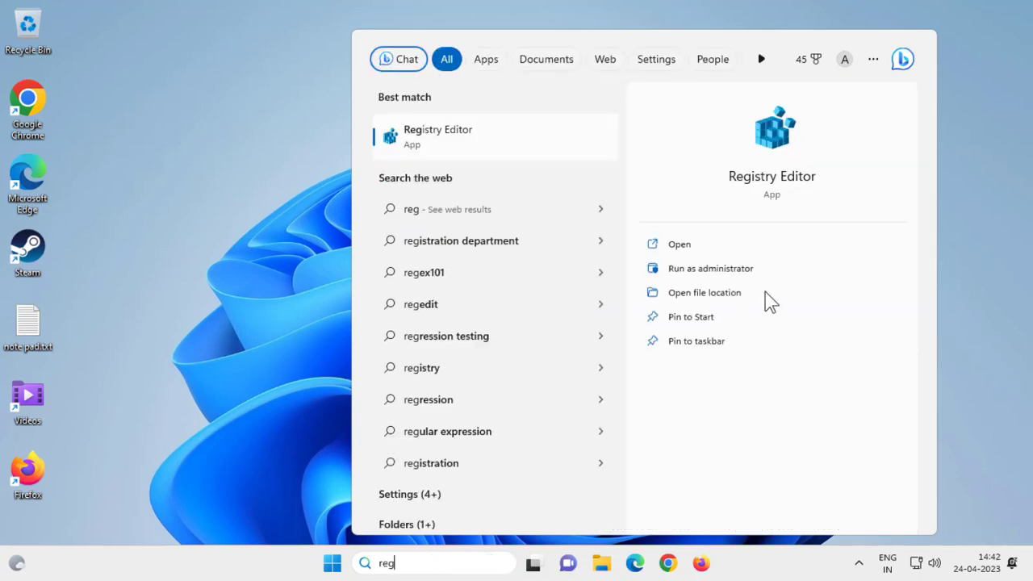
click(711, 269)
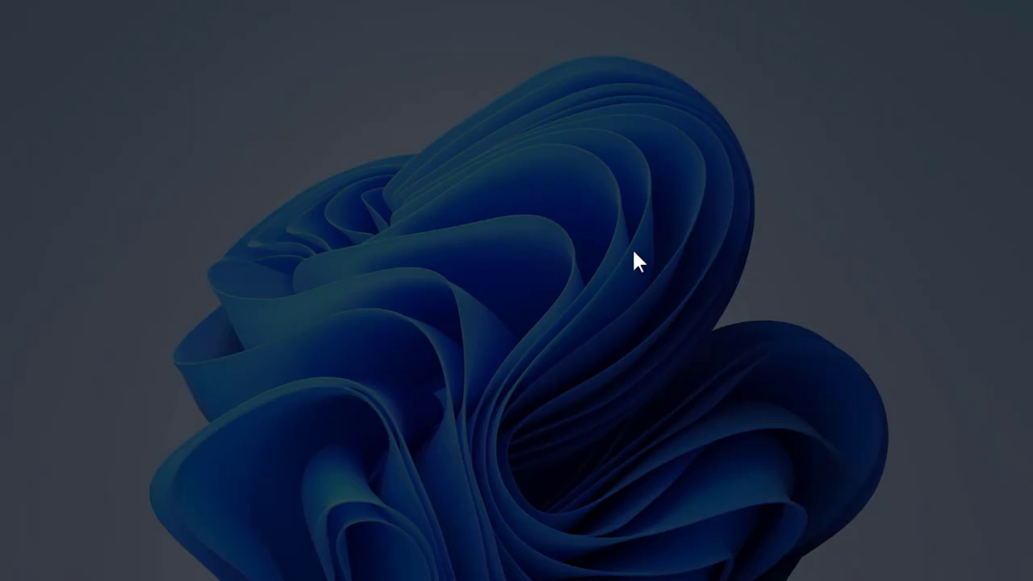
Step: Approve the admin prompt and expand HKEY_LOCAL_MACHINE\SYSTEM\CurrentControlSet\Services in the key tree
click(471, 393)
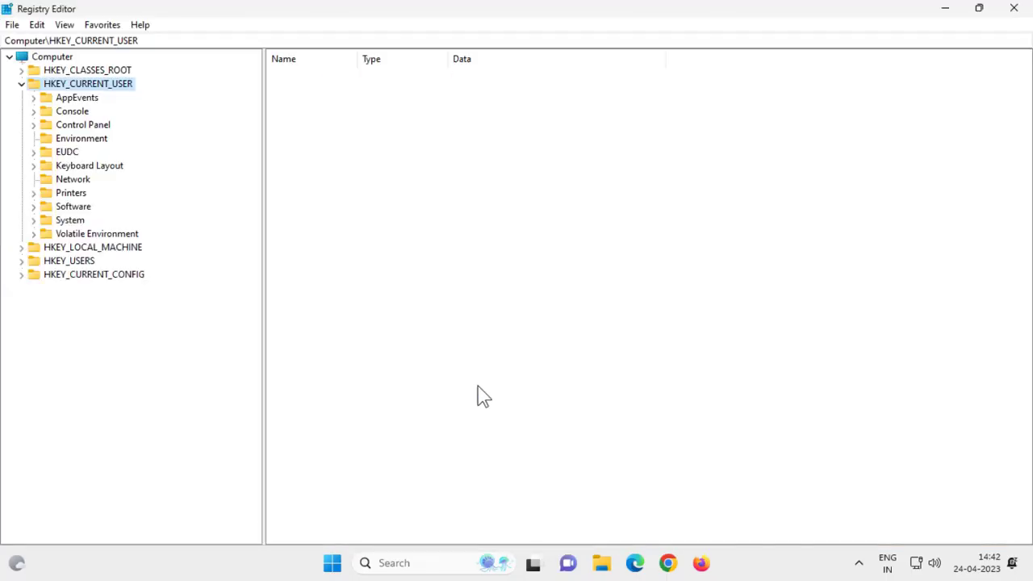
click(23, 84)
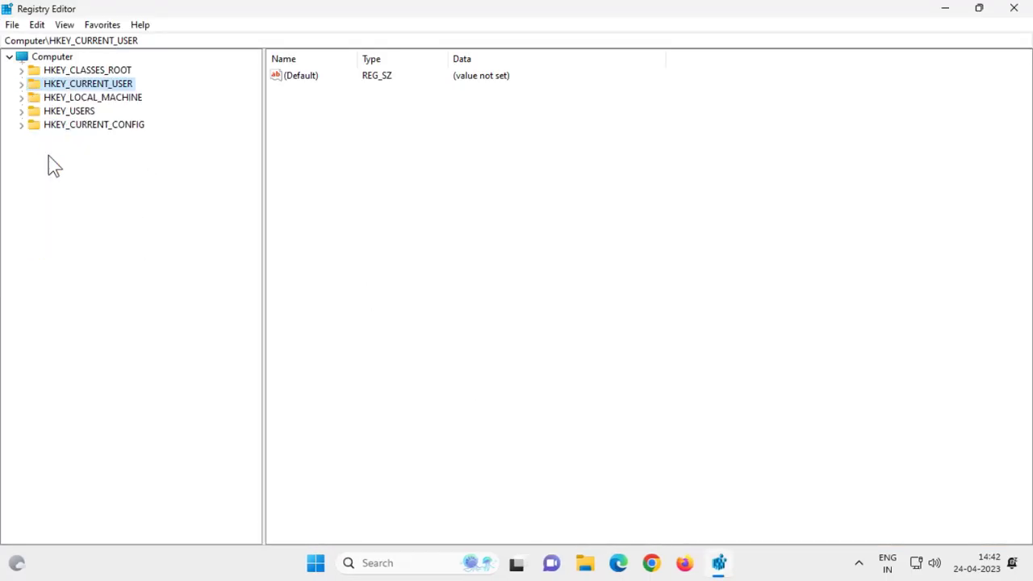
click(21, 97)
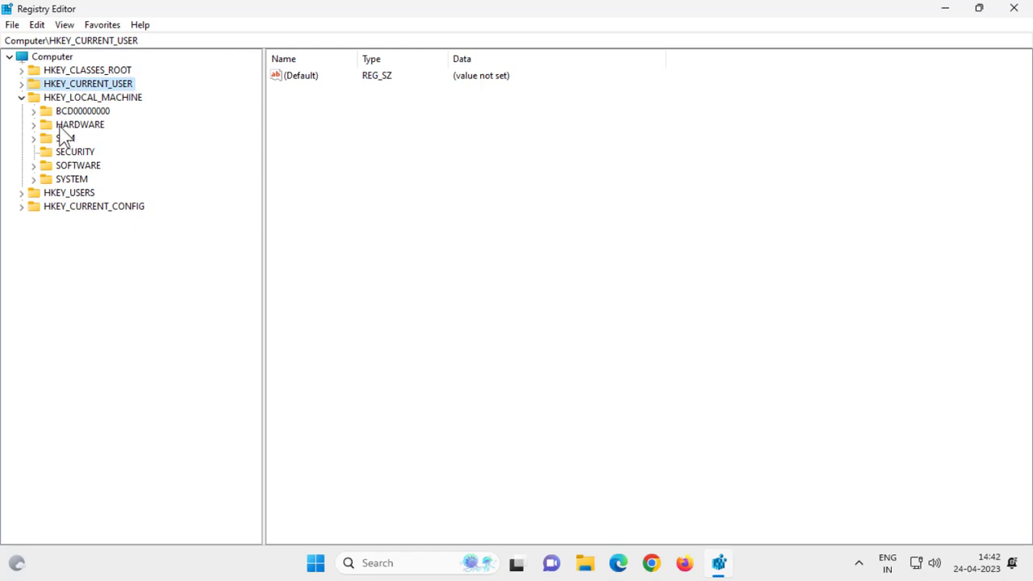
click(34, 179)
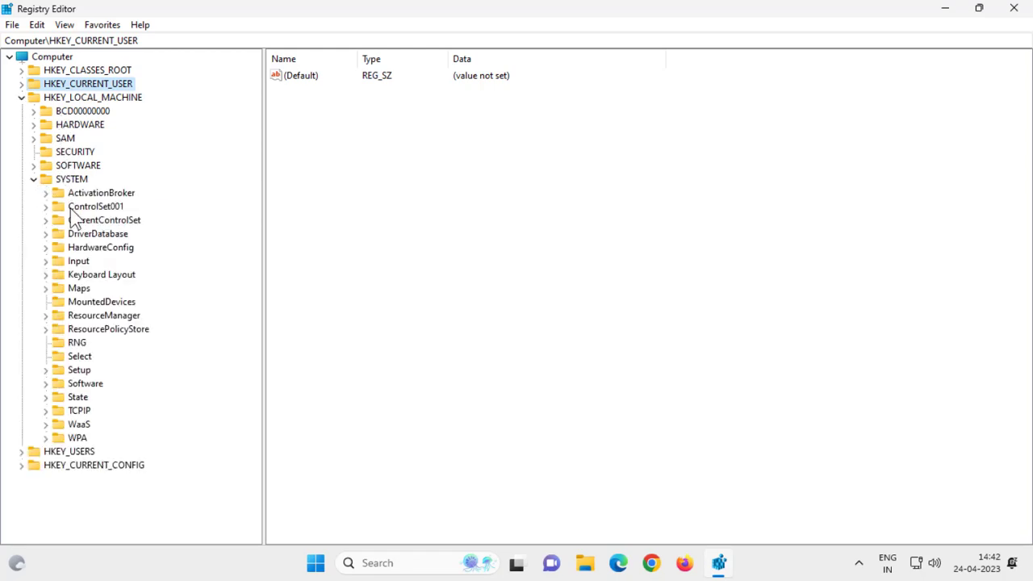
click(79, 220)
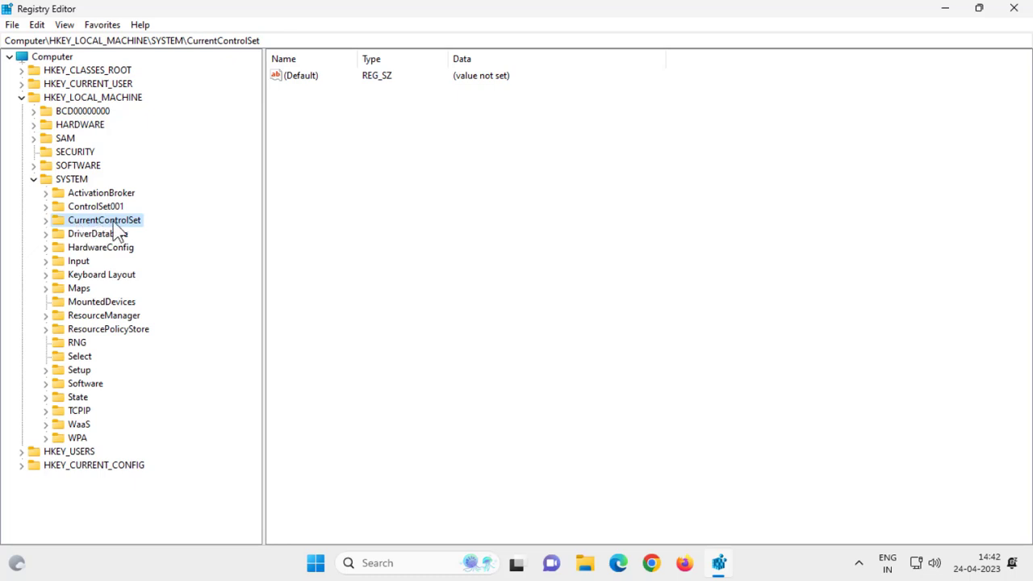
click(46, 222)
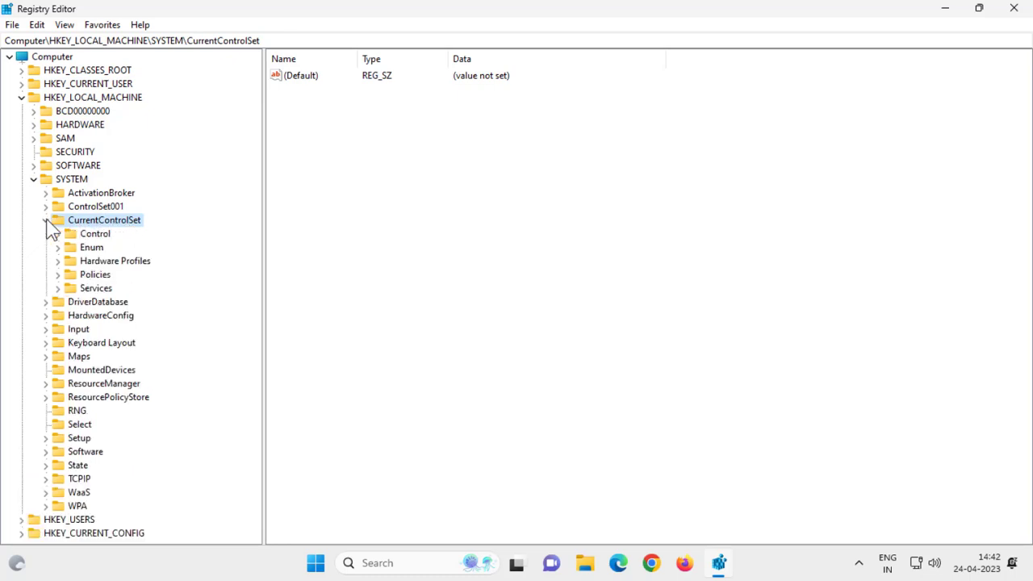
click(93, 275)
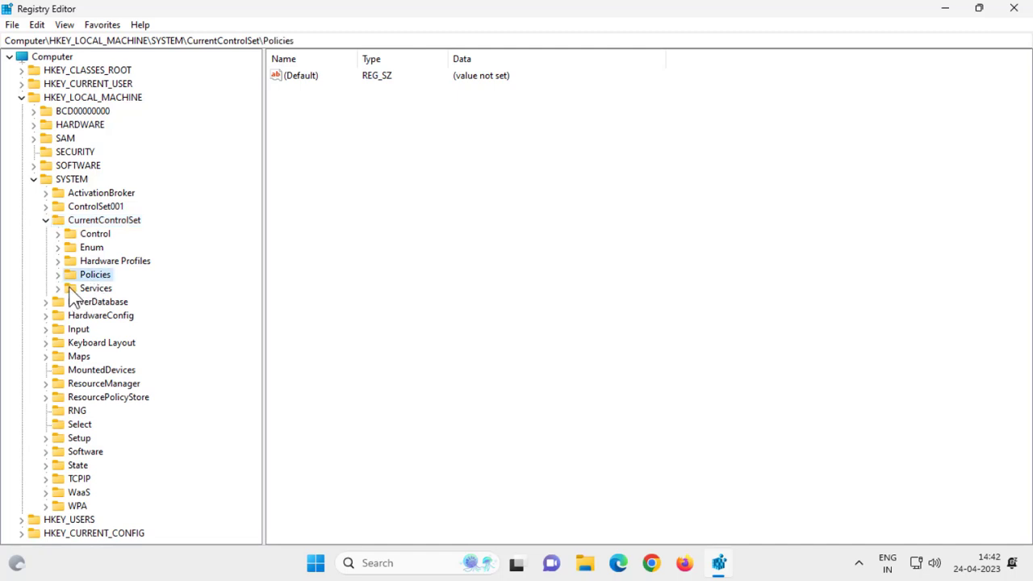
click(59, 288)
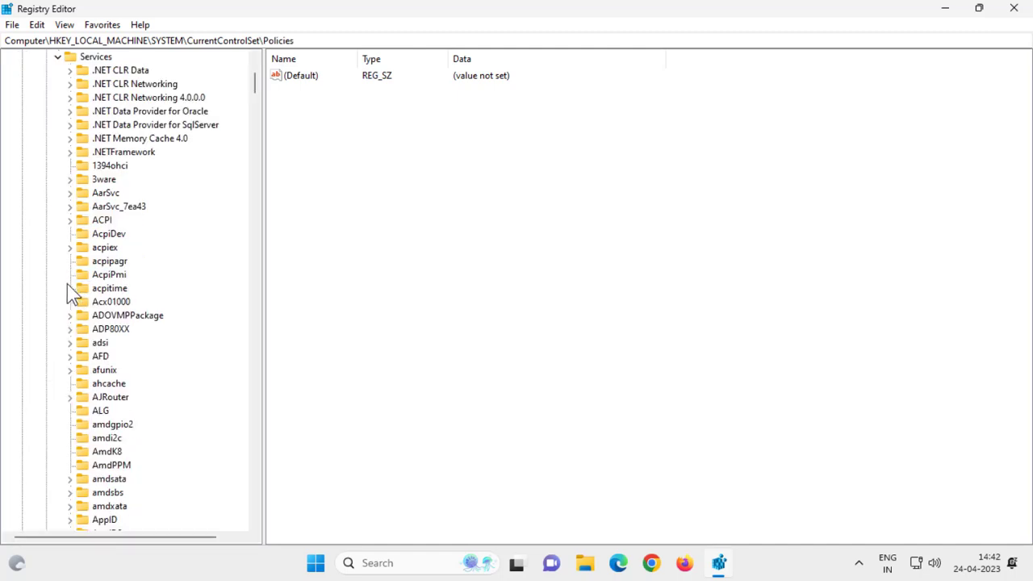
Step: Scroll and type through the Services subkeys to reach the entries starting with 'ws'
click(96, 57)
scroll(109, 230, down, 1)
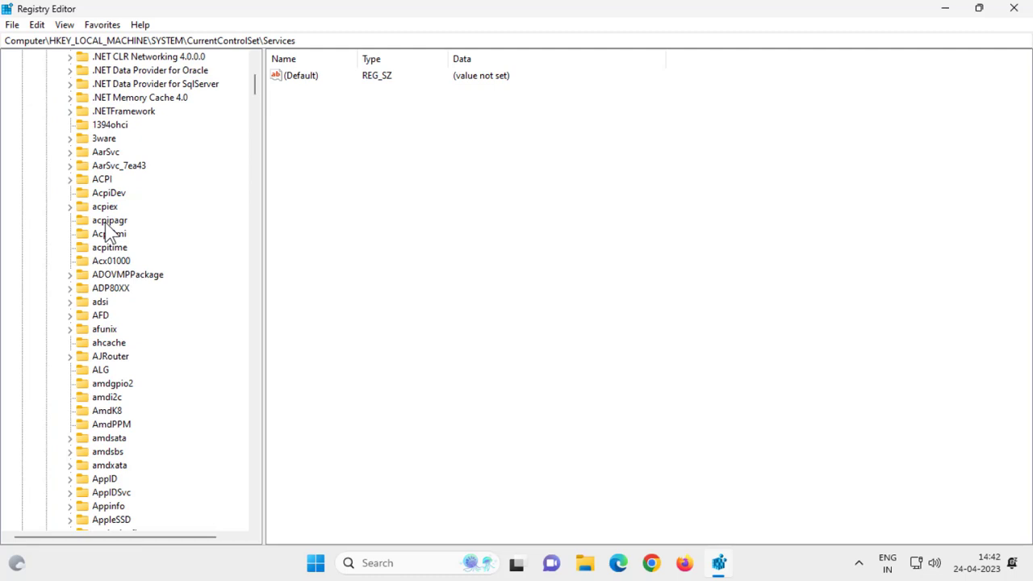
click(113, 262)
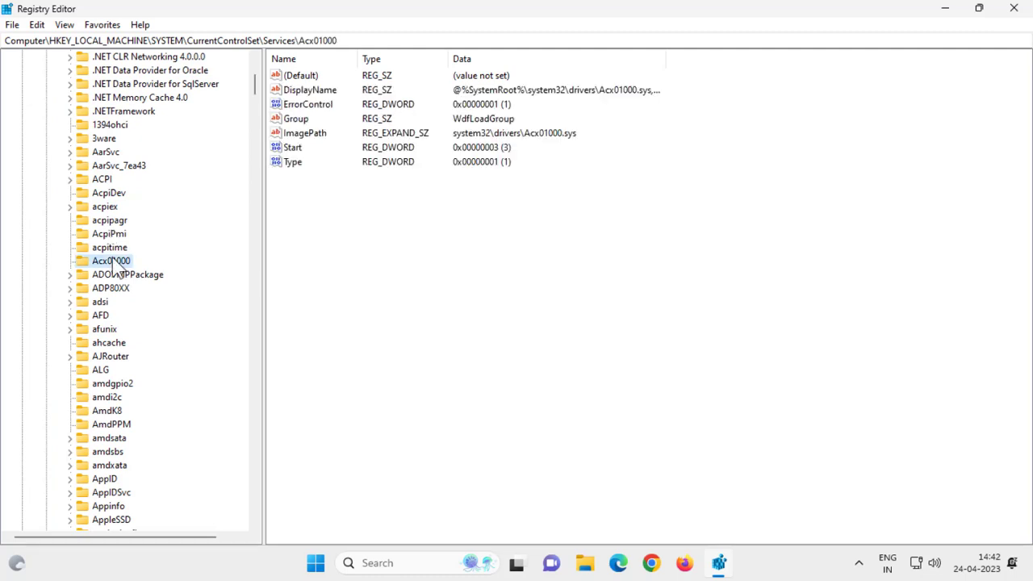
key(w)
key(w)
key(w)
key(w)
key(w)
key(w)
key(w)
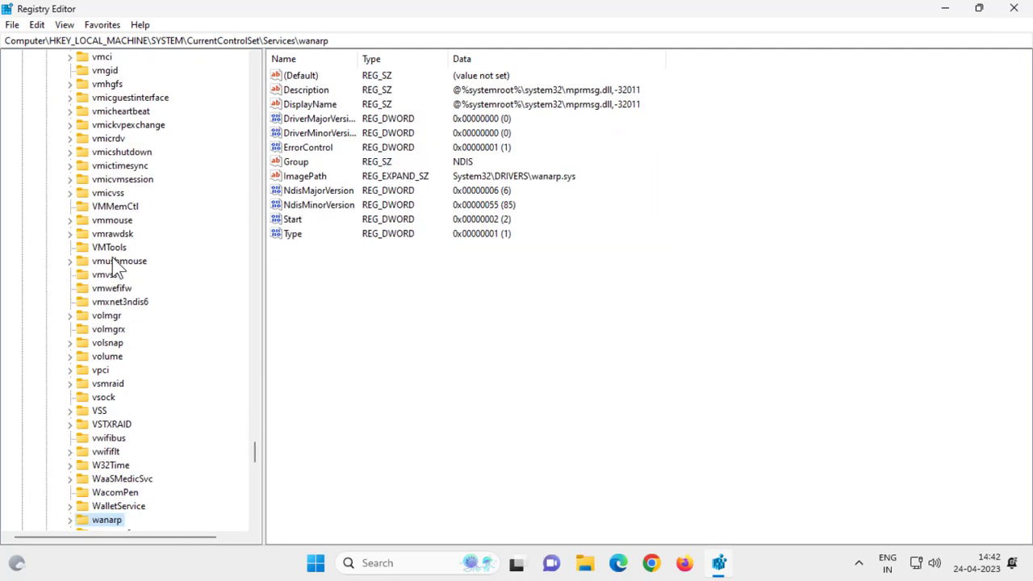
key(w)
key(w)
key(w)
key(w)
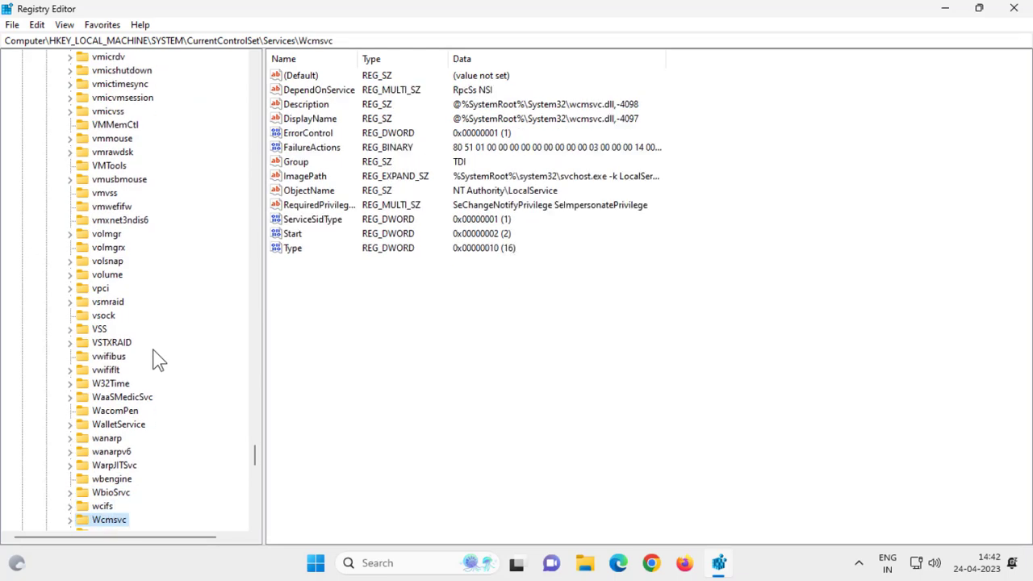
key(w)
key(w)
key(w)
key(w)
key(w)
key(w)
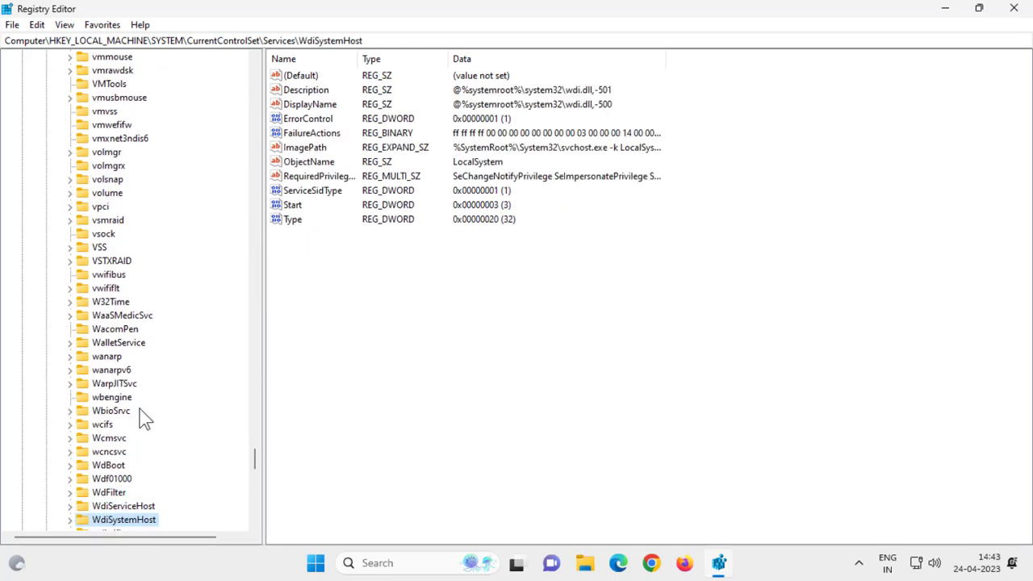
text(w)
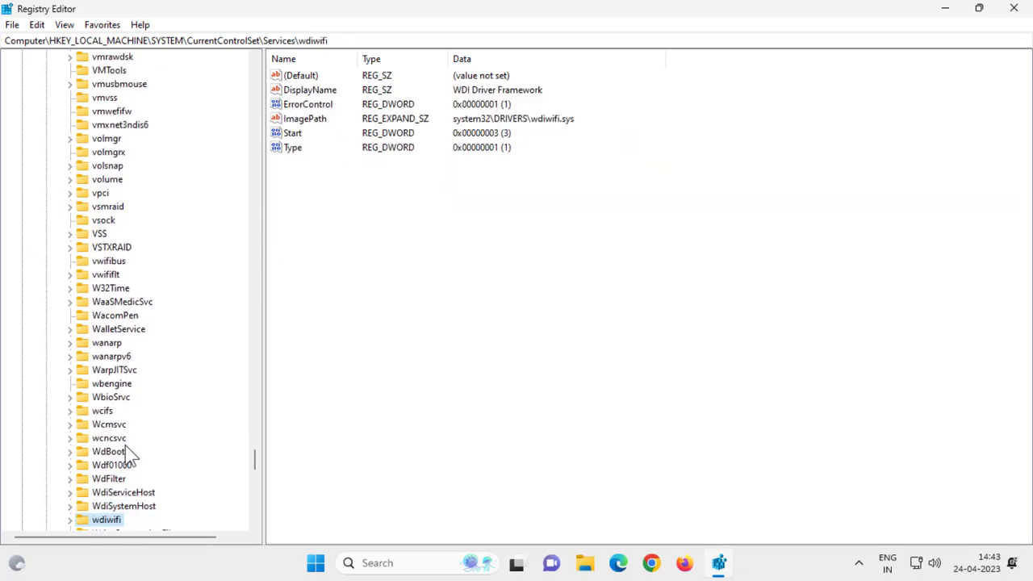
text(wmi)
scroll(158, 467, down, 3)
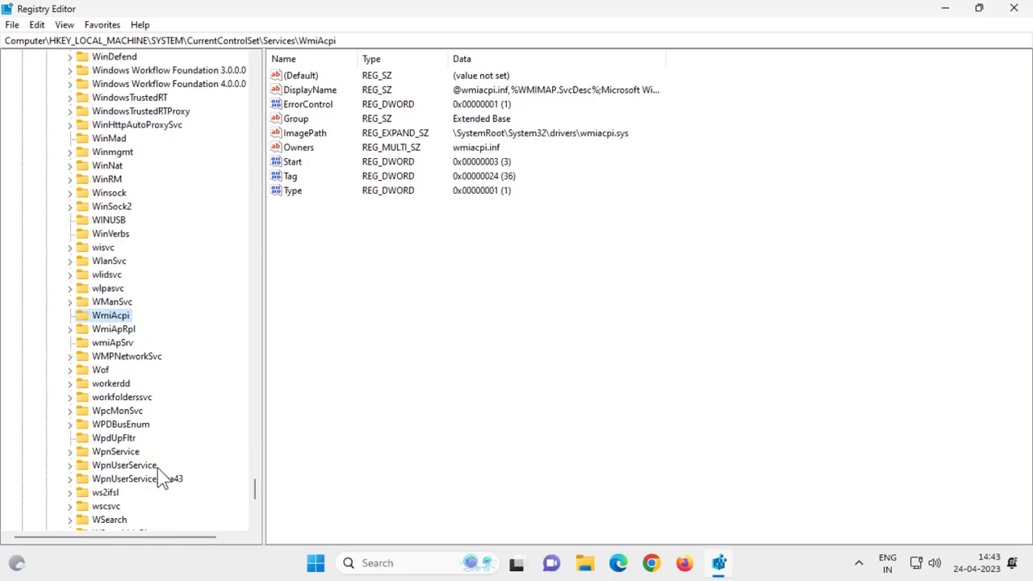
key(Down)
text(ws)
Step: Open and expand the wscsvc key, then select its full path in the address bar
click(110, 507)
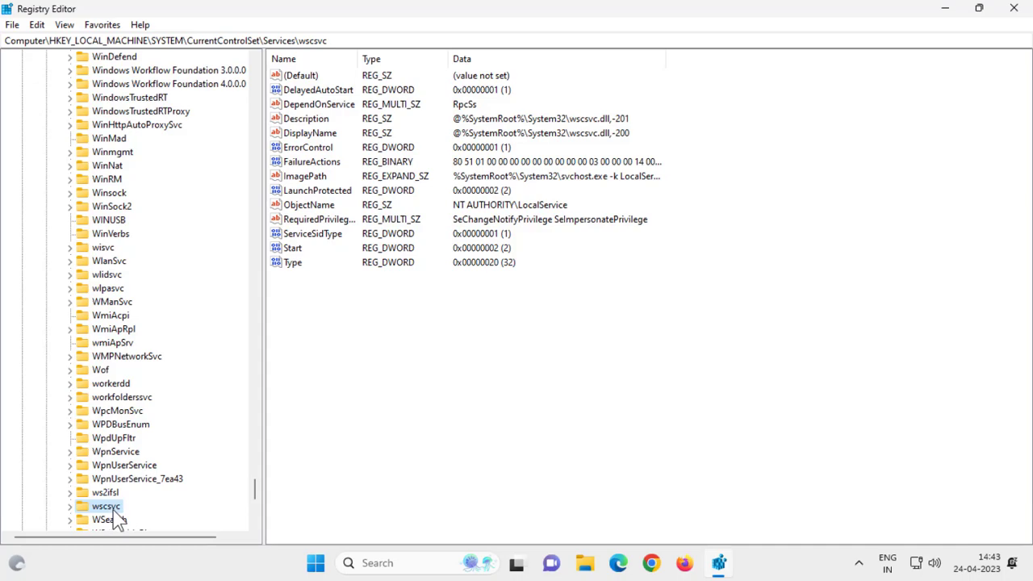
double_click(117, 508)
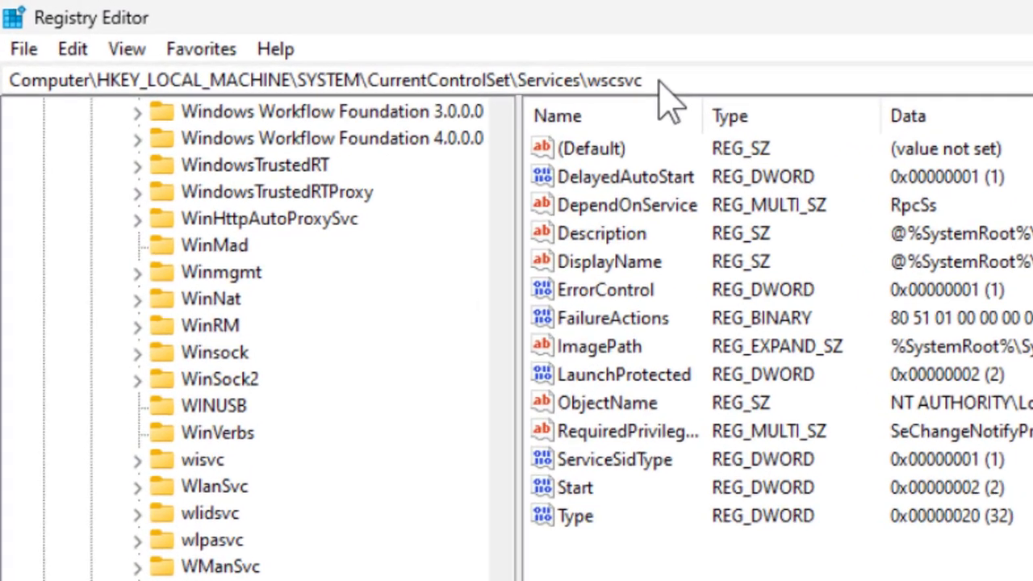
drag(328, 41, 4, 46)
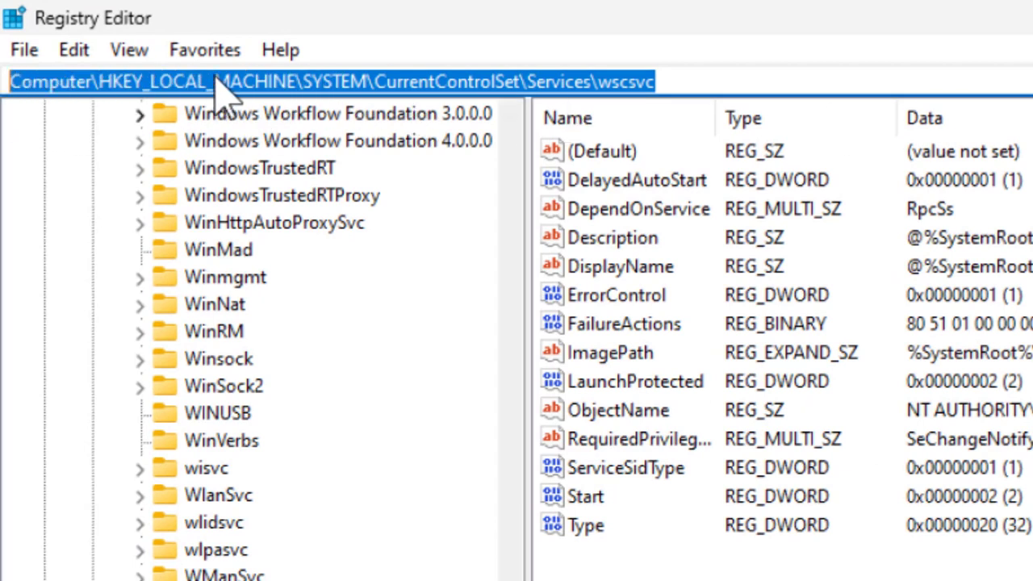
Step: Resubmit wscsvc's Start value as 2 in Hexadecimal and dismiss the Error Editing Value message
click(675, 84)
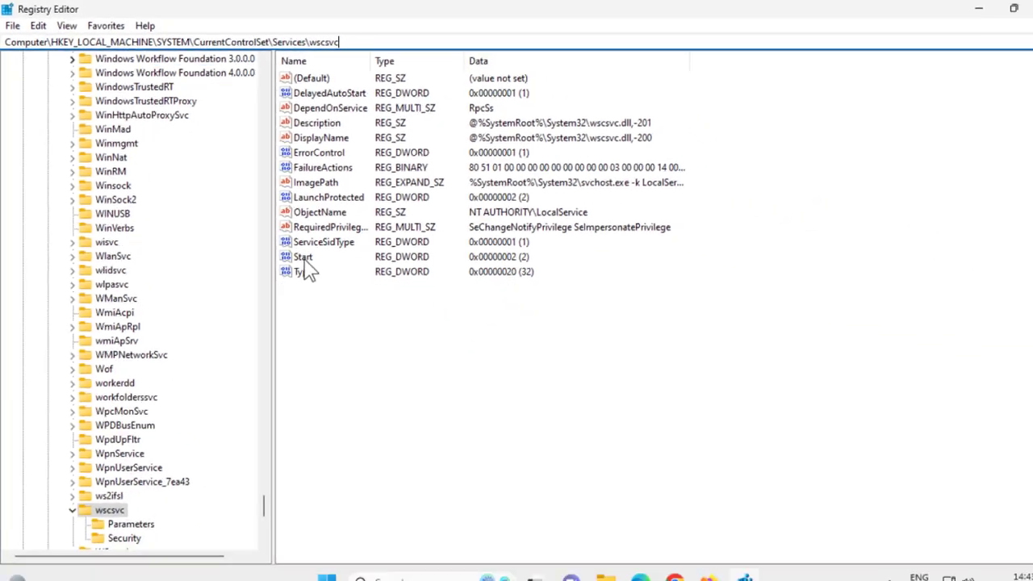
click(297, 257)
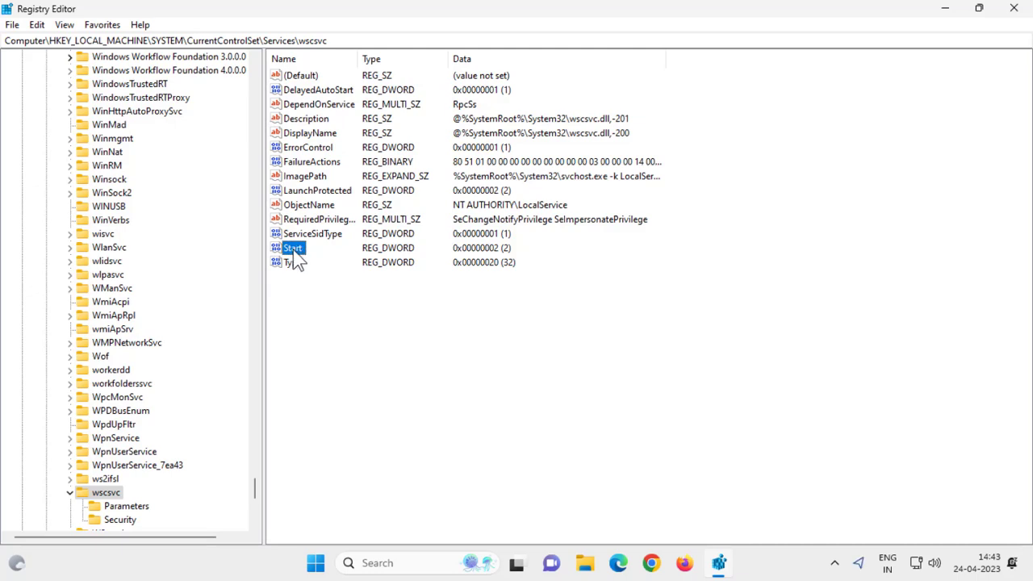
double_click(293, 249)
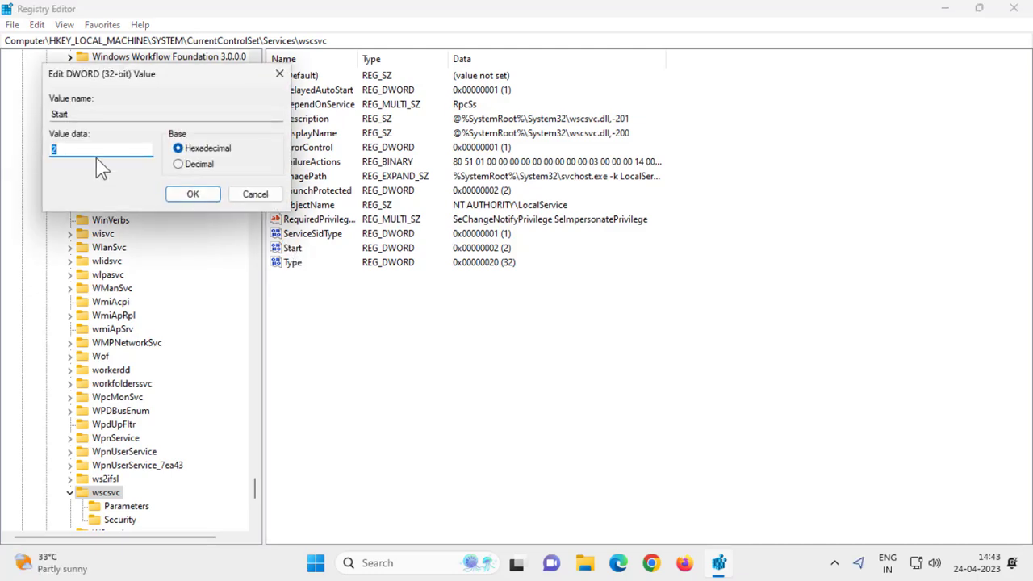
drag(137, 81, 542, 171)
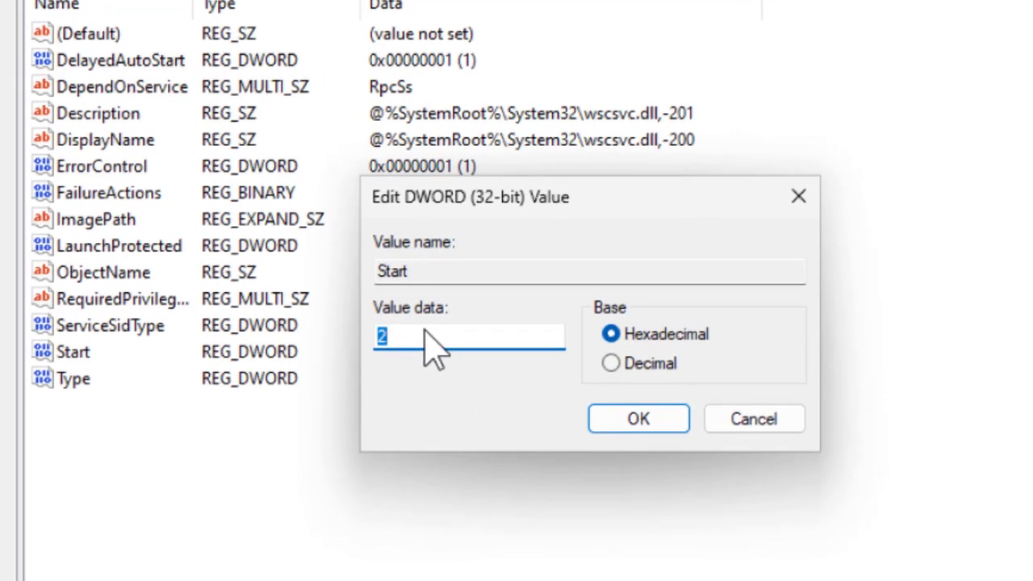
click(434, 347)
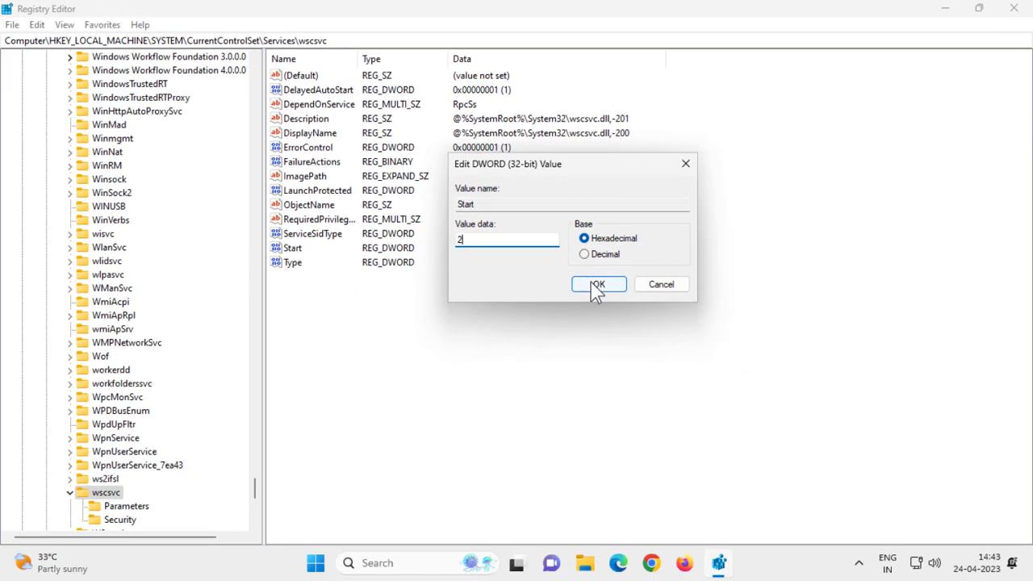
click(597, 286)
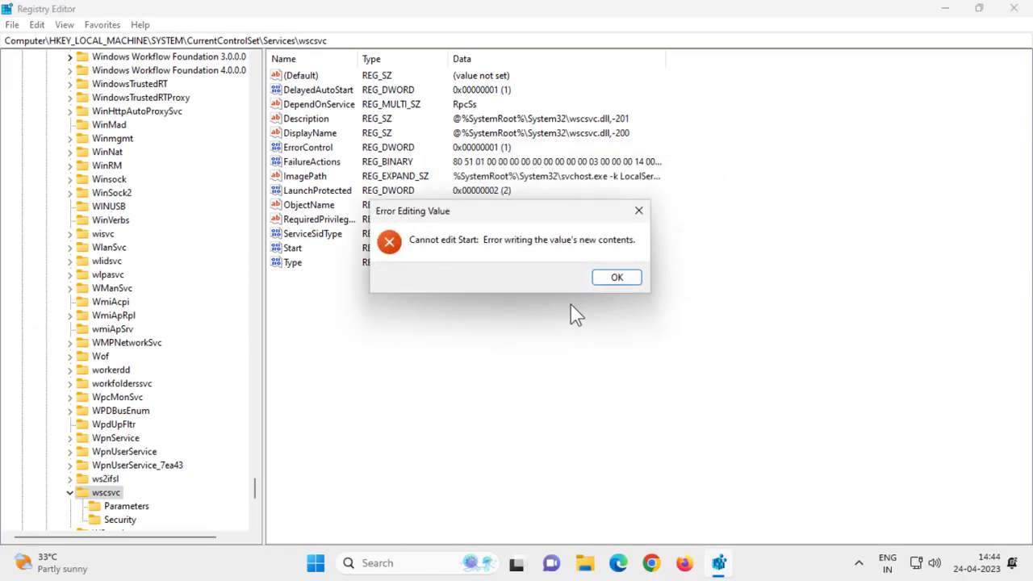
click(613, 278)
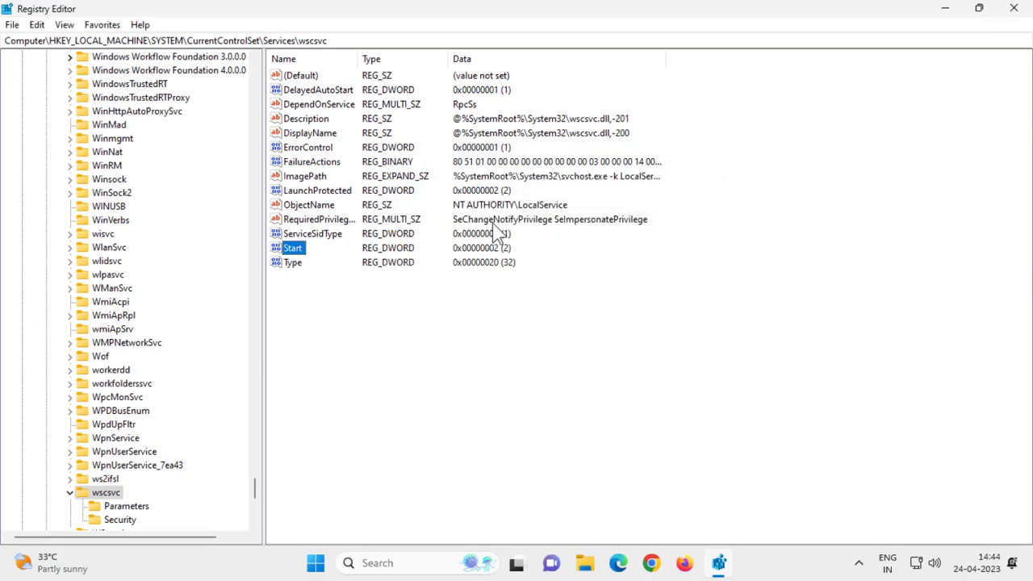
Step: Collapse wscsvc, Services, CurrentControlSet, SYSTEM and HKEY_LOCAL_MACHINE, then close Registry Editor
click(70, 492)
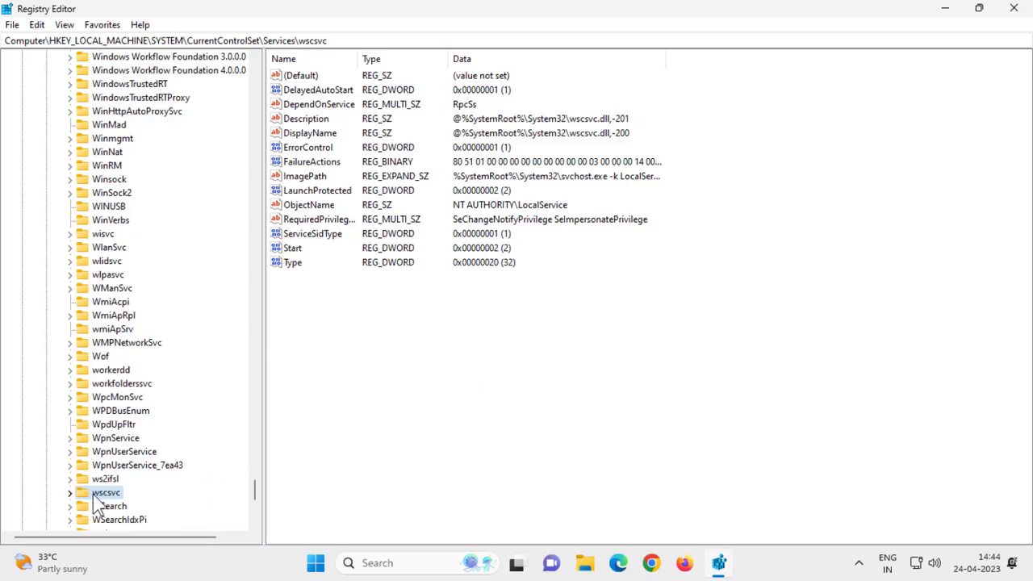
scroll(162, 482, up, 7)
scroll(148, 484, up, 4)
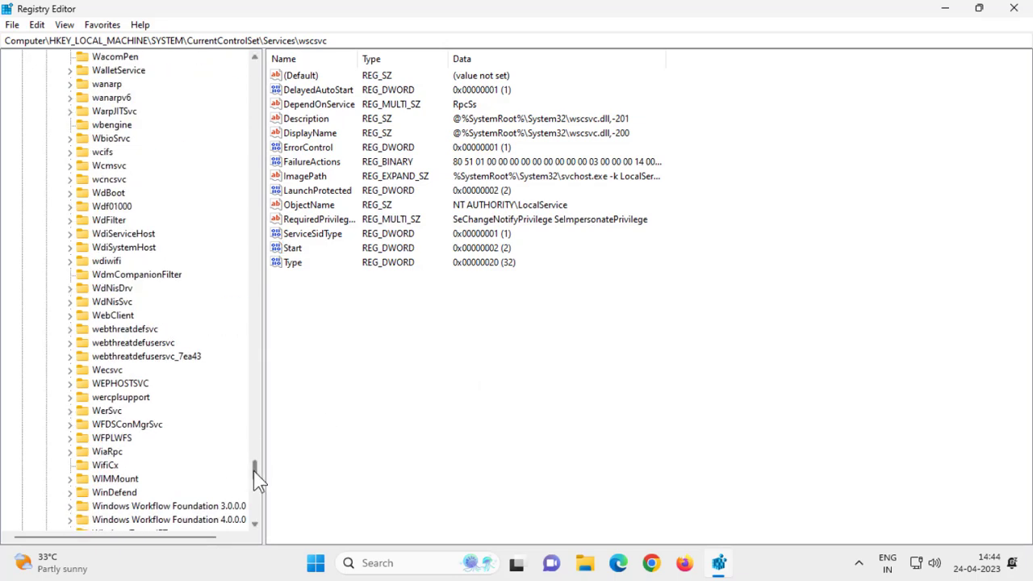
drag(254, 470, 254, 87)
scroll(88, 307, up, 6)
click(57, 289)
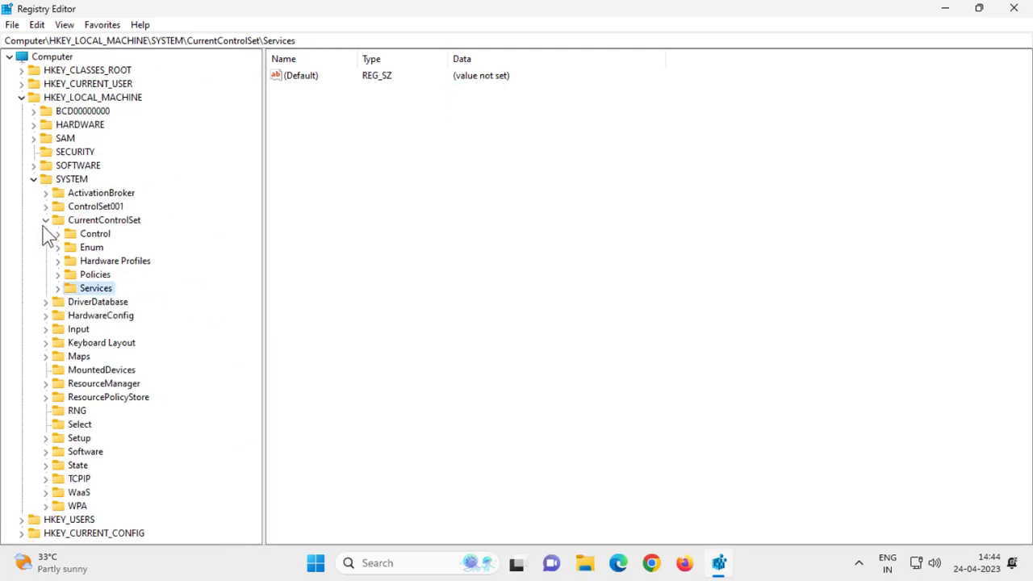
click(45, 219)
click(33, 178)
click(21, 96)
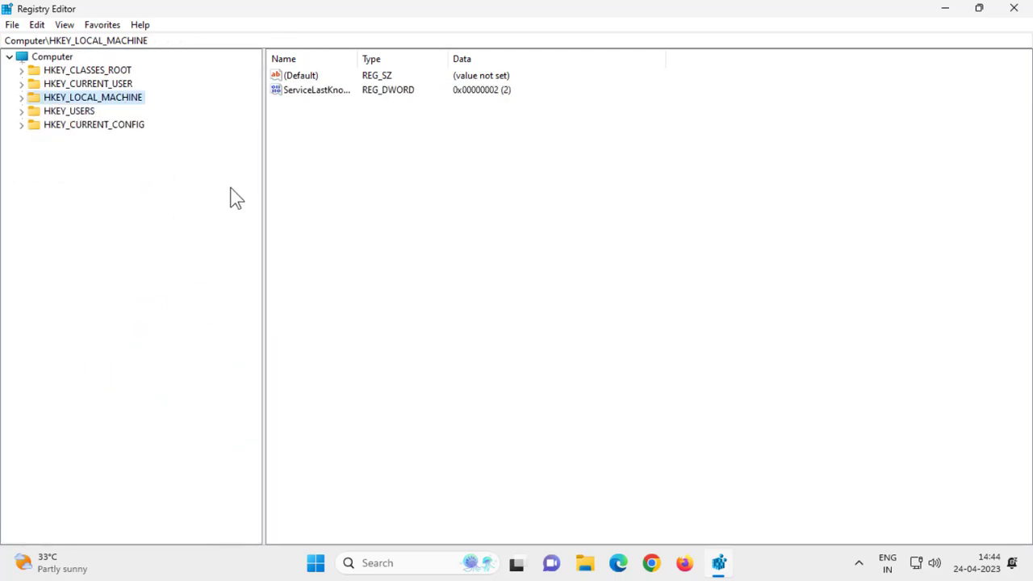
click(1014, 9)
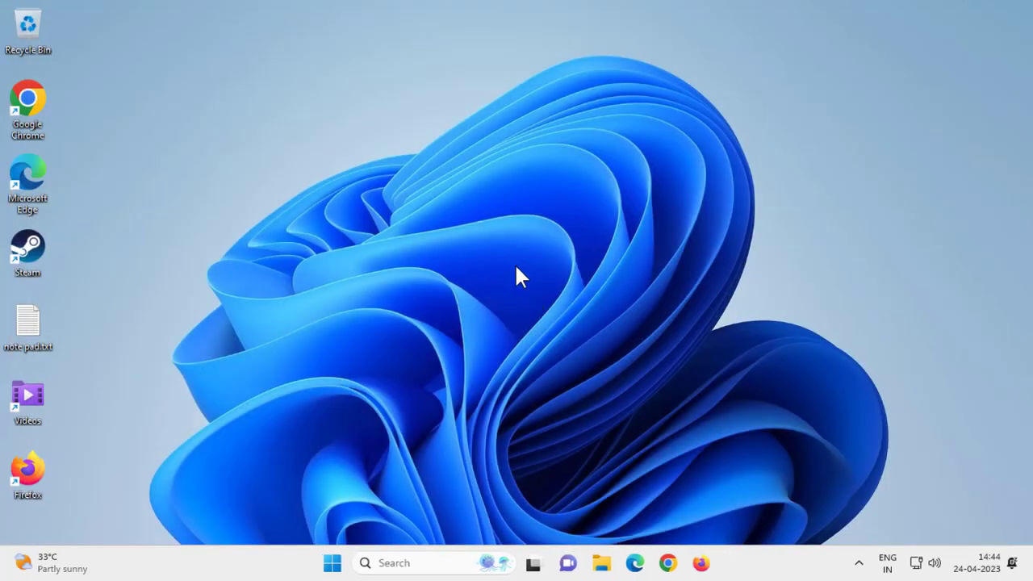
Step: Choose Refresh from the desktop's right-click menu
right_click(516, 267)
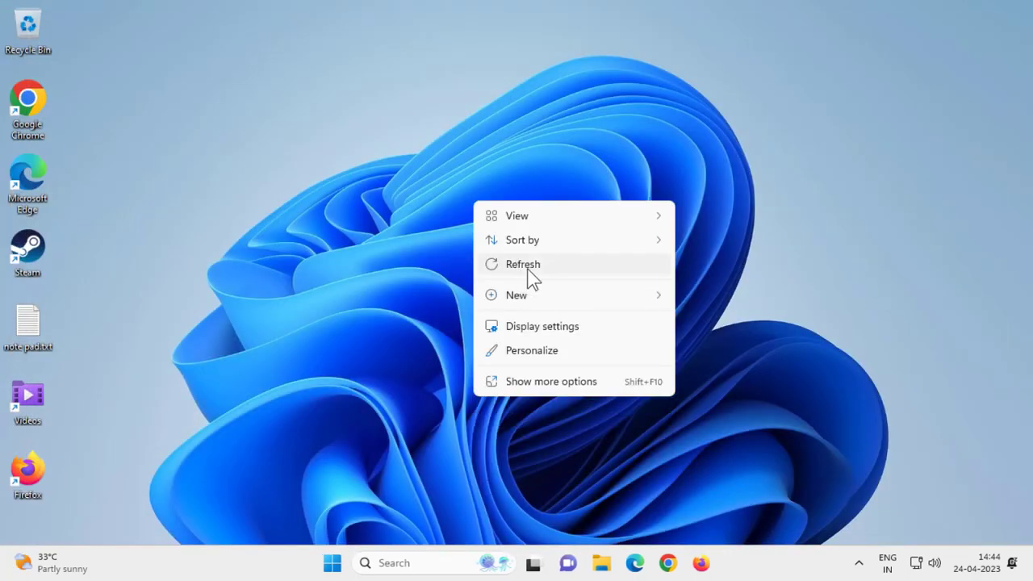
click(527, 265)
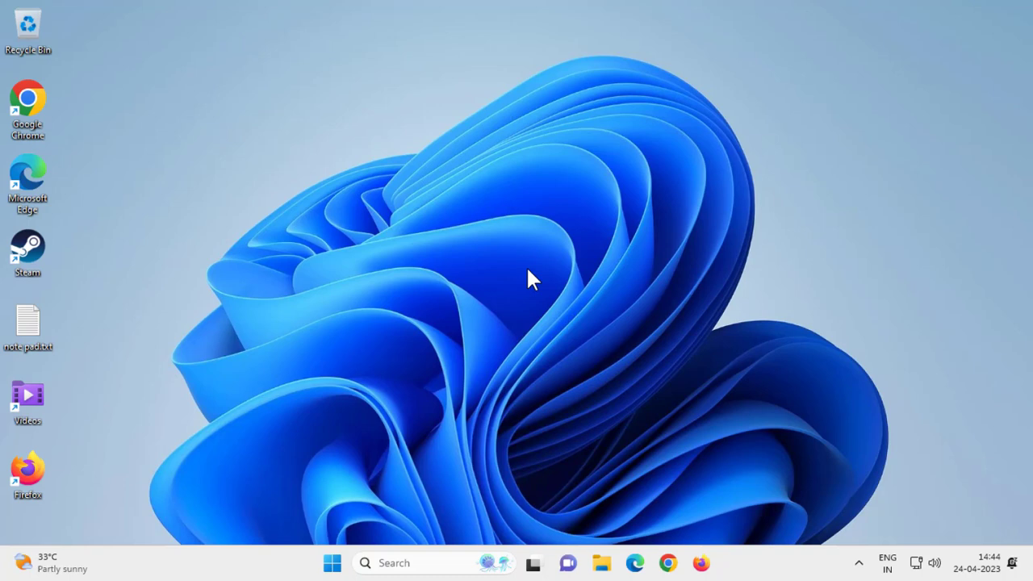